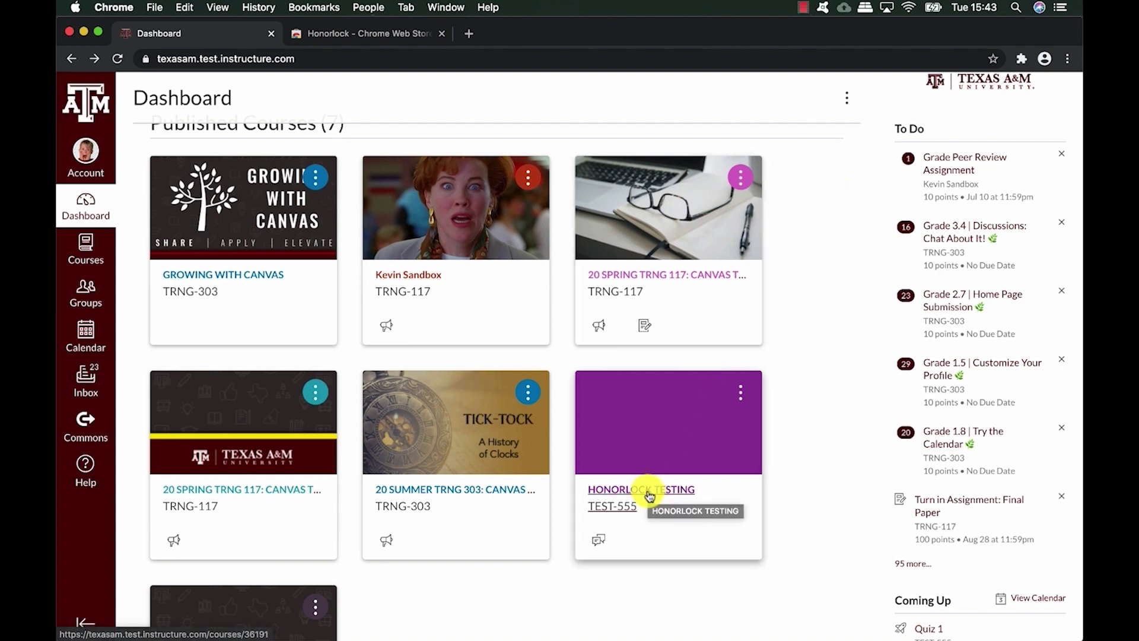
Open the HONORLOCK TESTING course from the Dashboard.
left_click(649, 496)
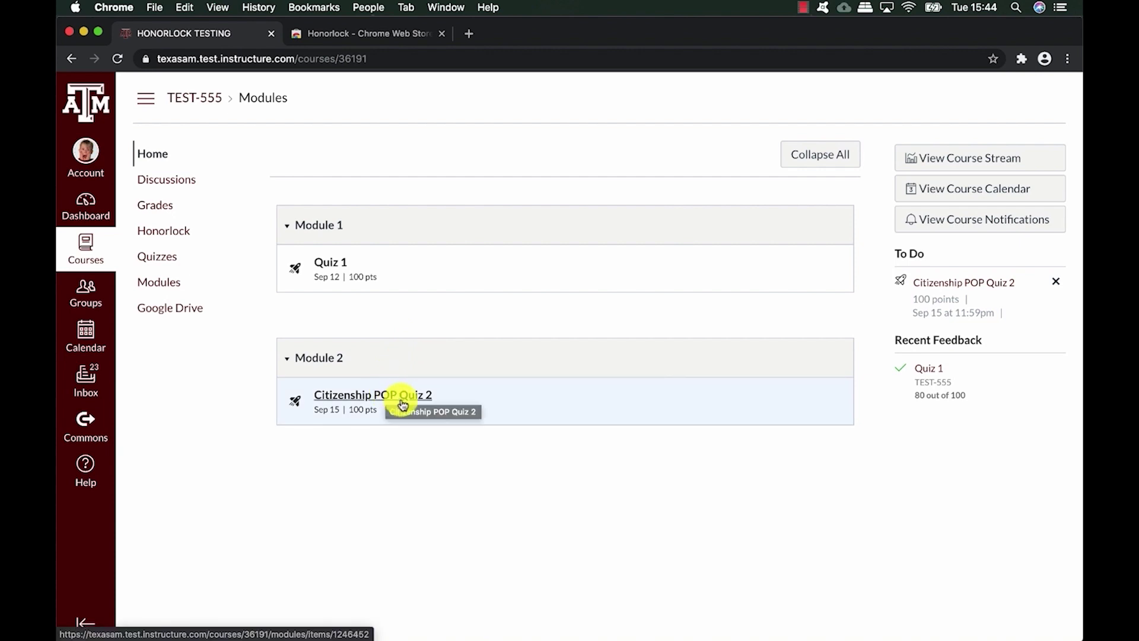
Open Citizenship POP Quiz 2, agree to Honorlock's terms, and go to the extension's Chrome Web Store page.
left_click(403, 404)
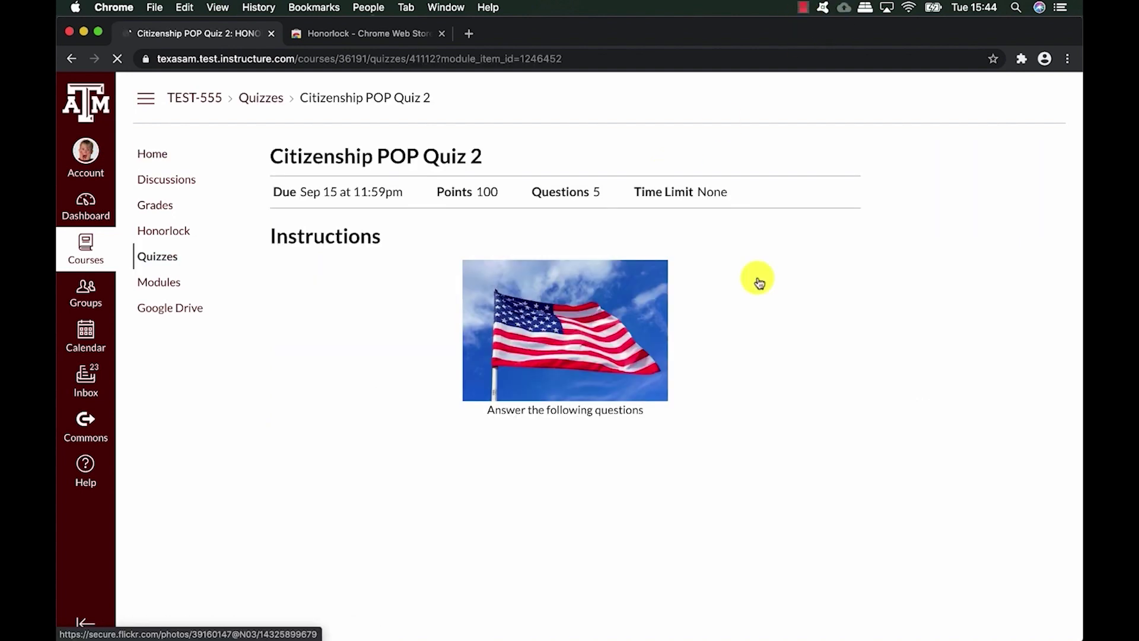
scroll(759, 283, "down", 3)
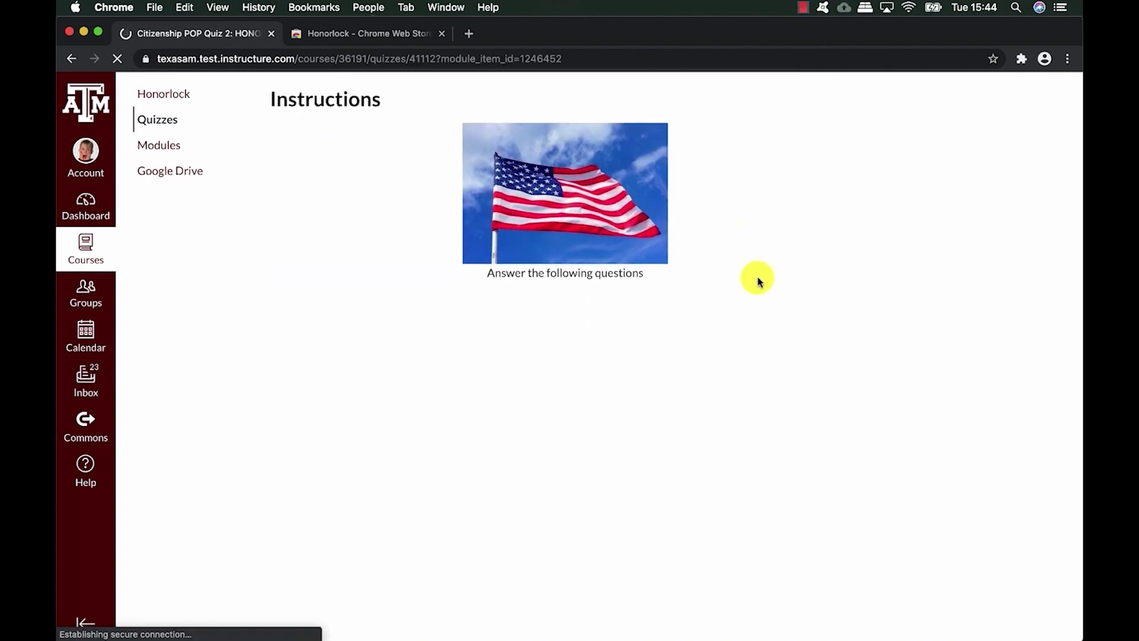
scroll(760, 283, "down", 1)
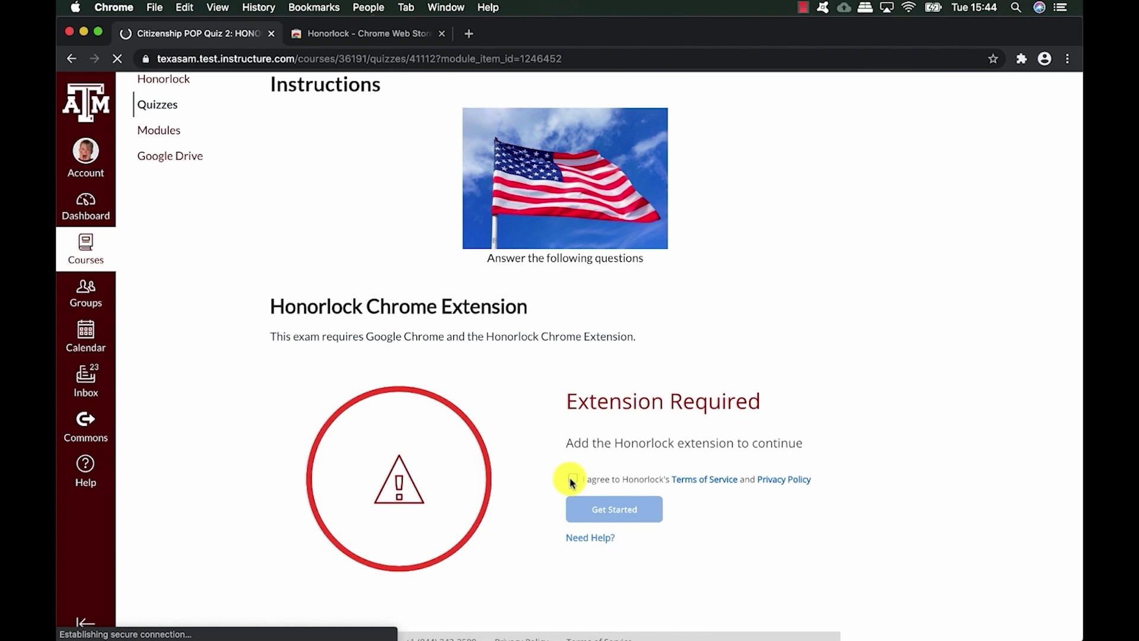
left_click(574, 481)
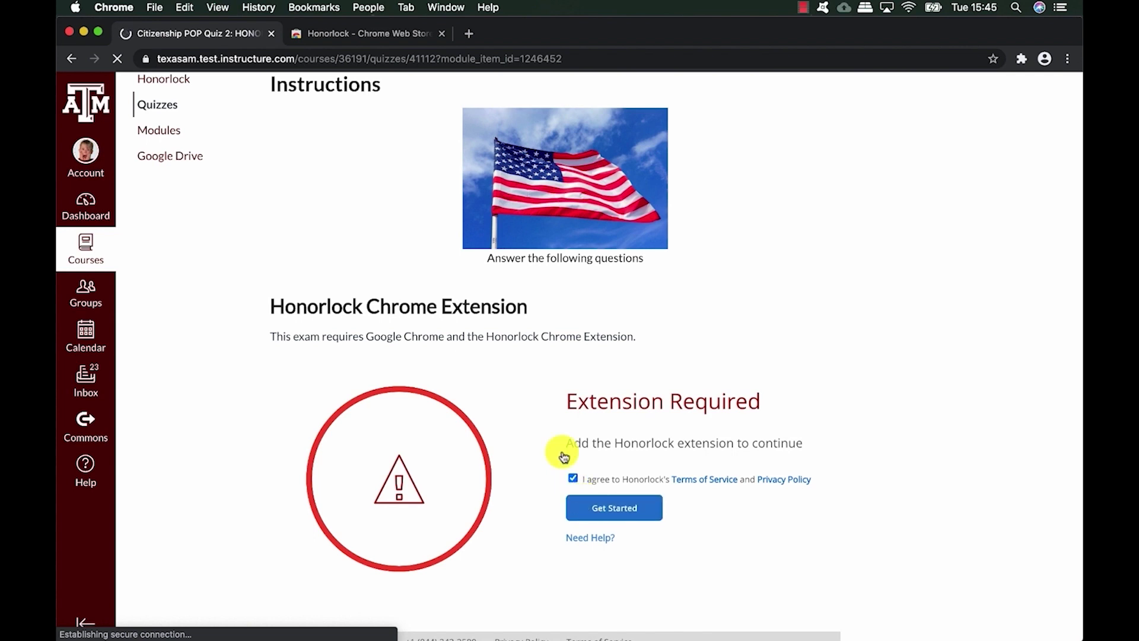
left_click(411, 42)
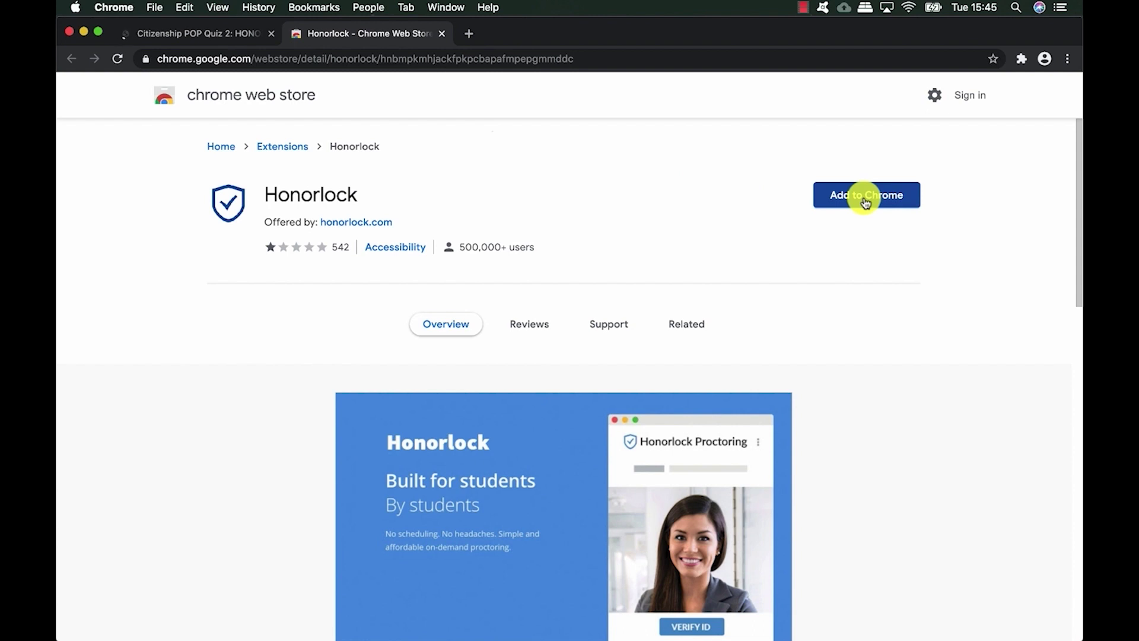
Add the Honorlock extension to Chrome and confirm the installation.
left_click(867, 203)
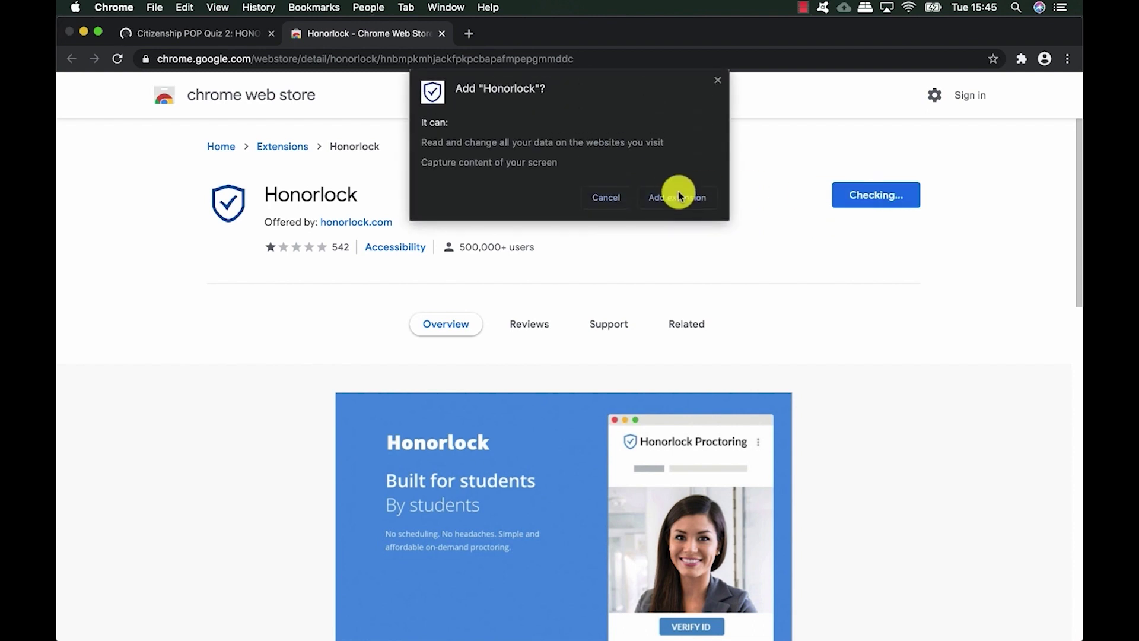
left_click(679, 197)
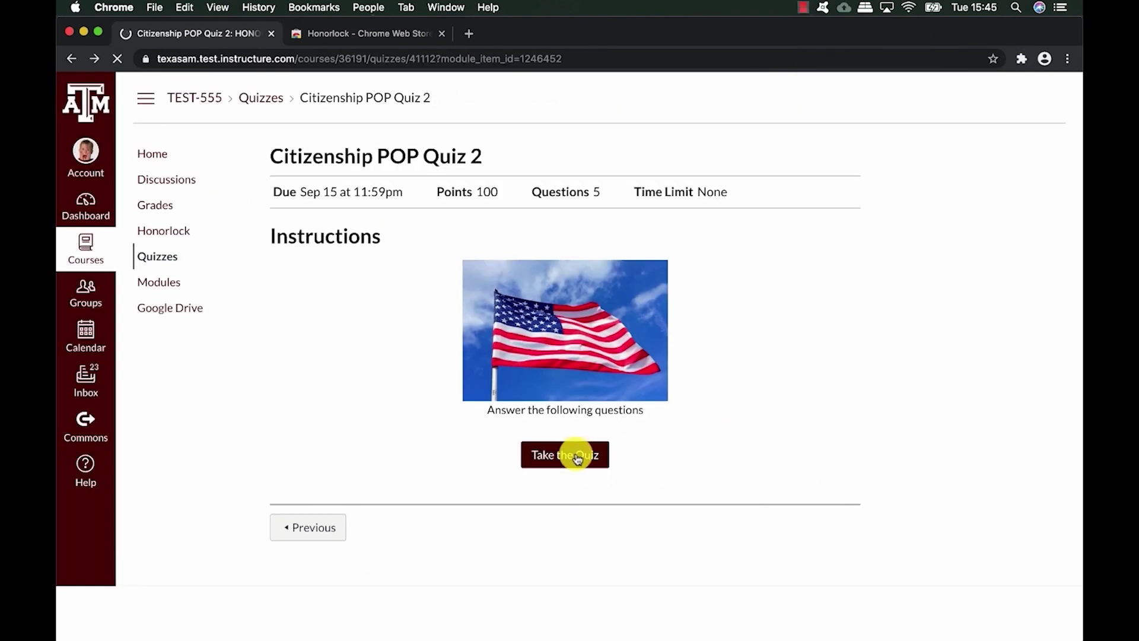
Take the quiz and launch Honorlock proctoring from the exam rules page.
left_click(578, 459)
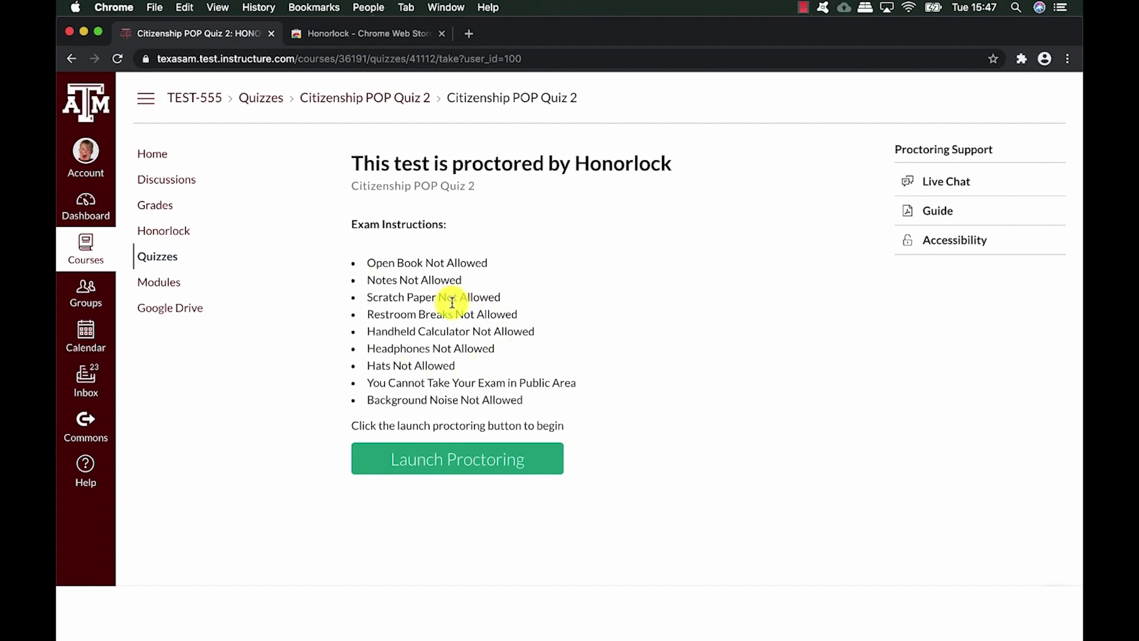
left_click(508, 465)
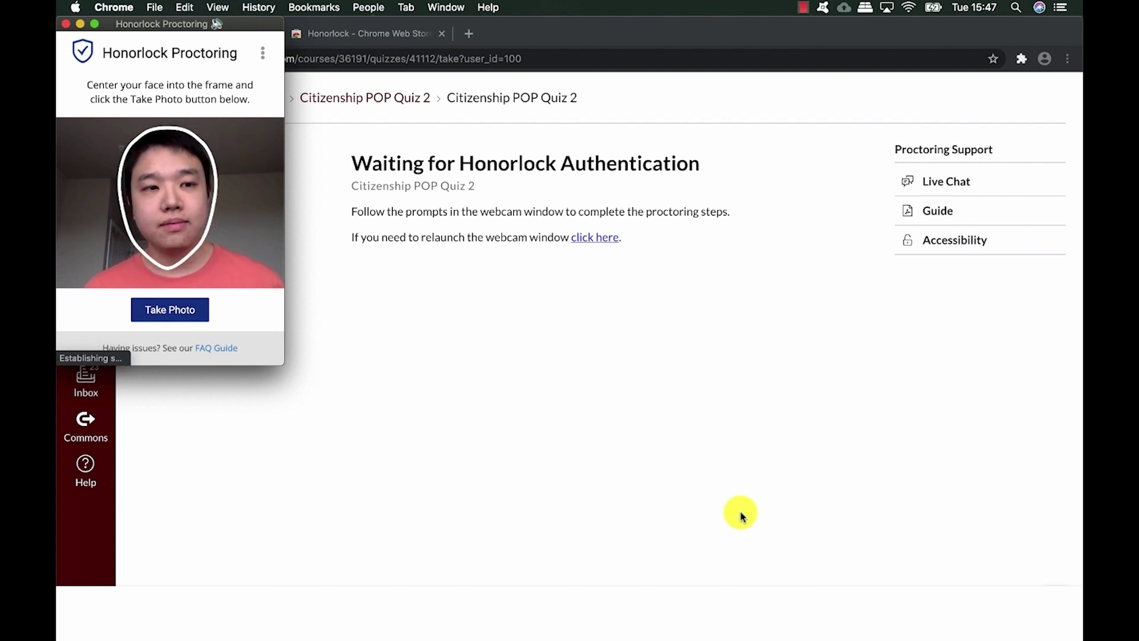
Capture a face photo and a student ID photo for identity verification.
left_click(187, 319)
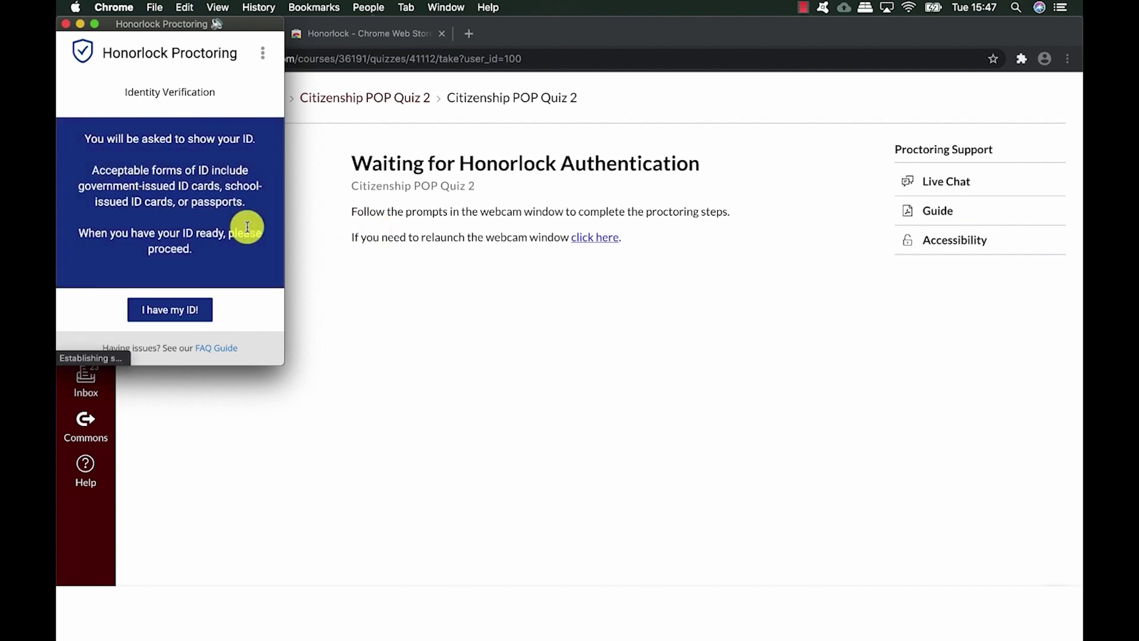
left_click(176, 314)
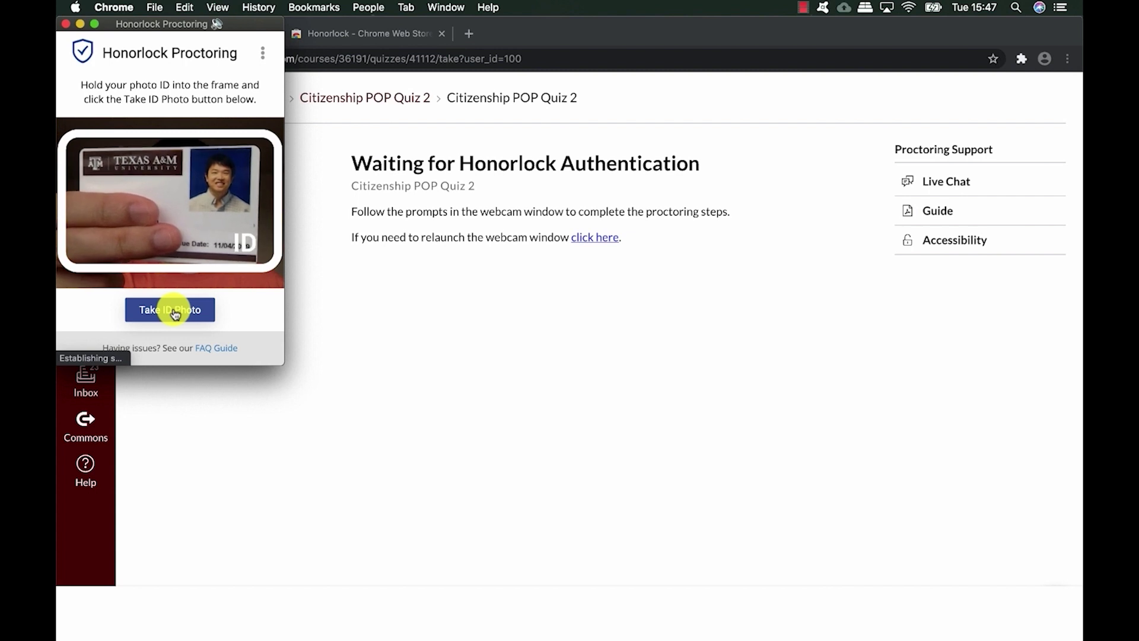
left_click(175, 311)
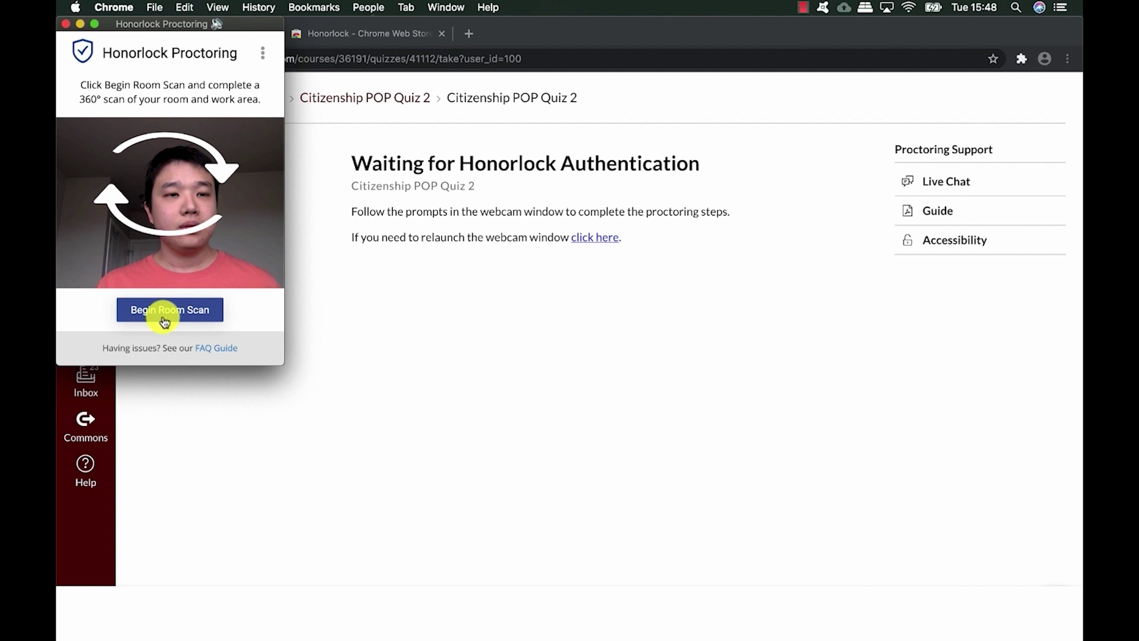
Record the 360° room scan, finish it, and submit the recording.
left_click(164, 311)
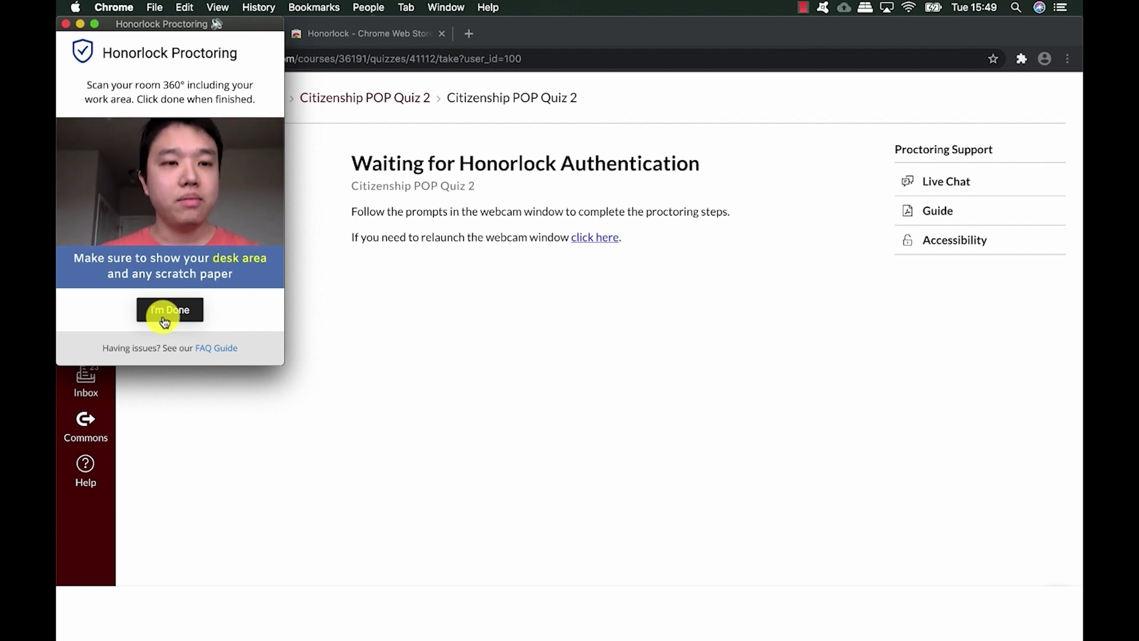
left_click(165, 312)
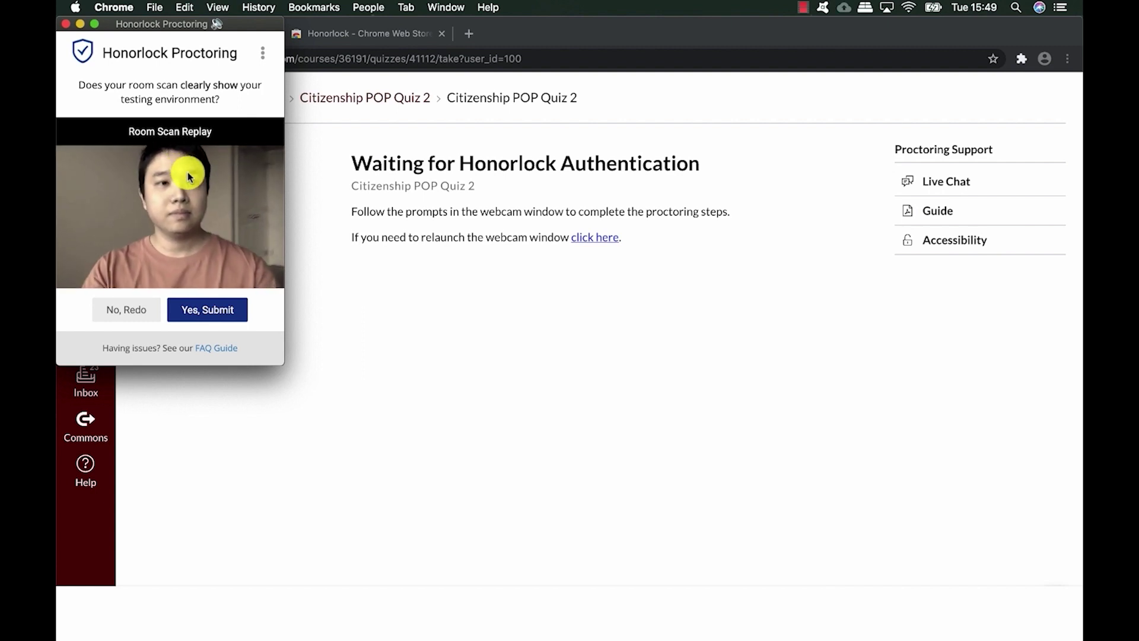
left_click(212, 311)
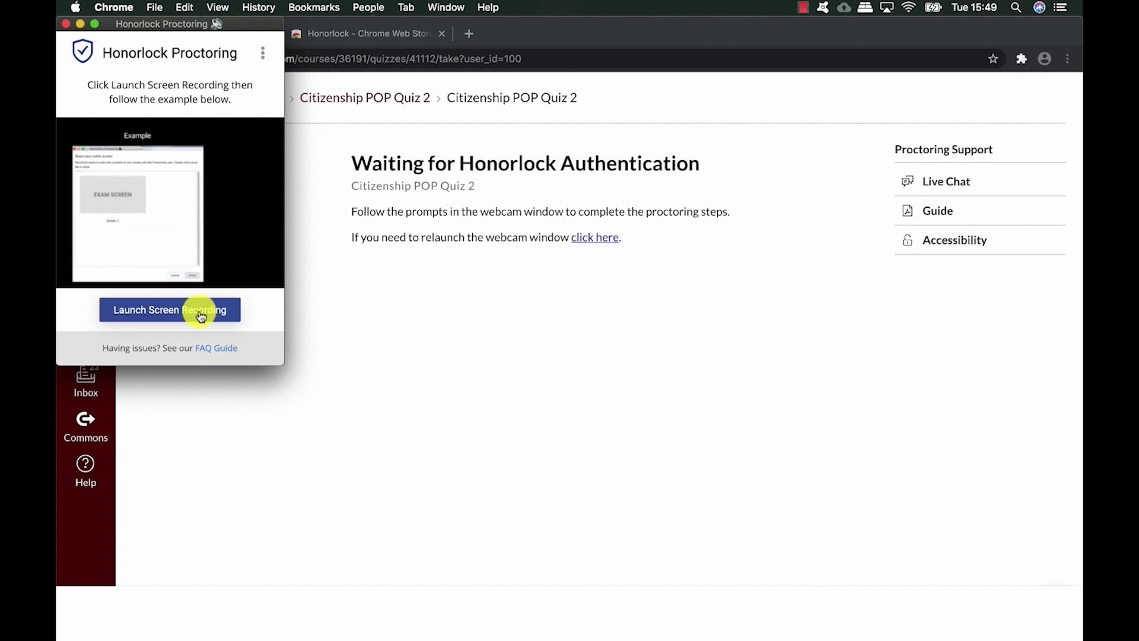
Share the entire screen for recording and begin the proctored quiz session.
left_click(201, 315)
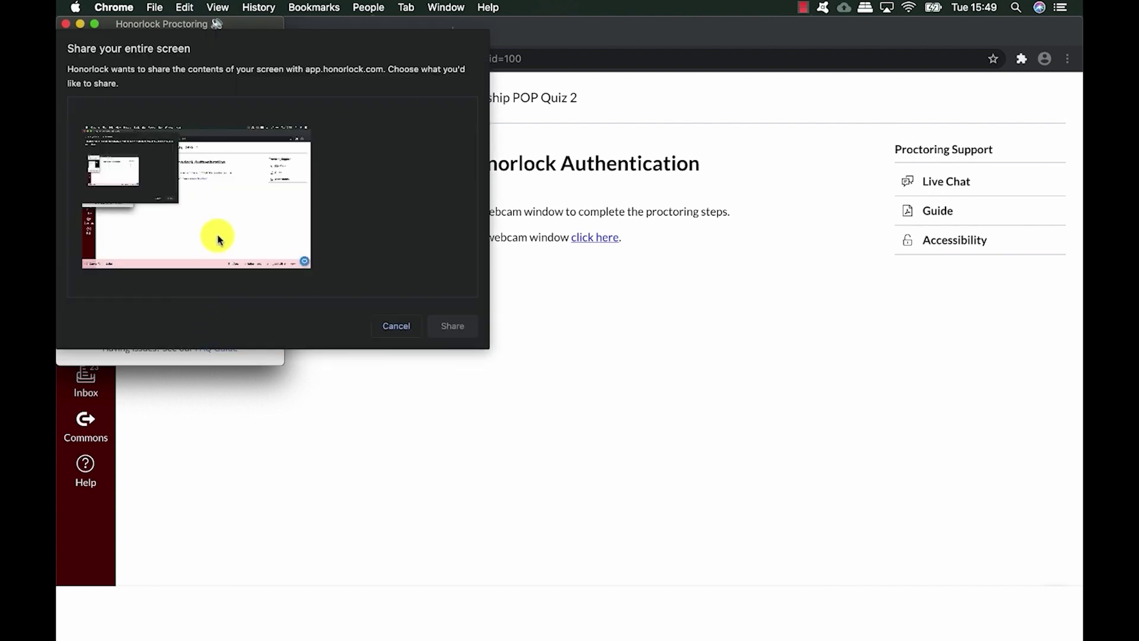
left_click(218, 239)
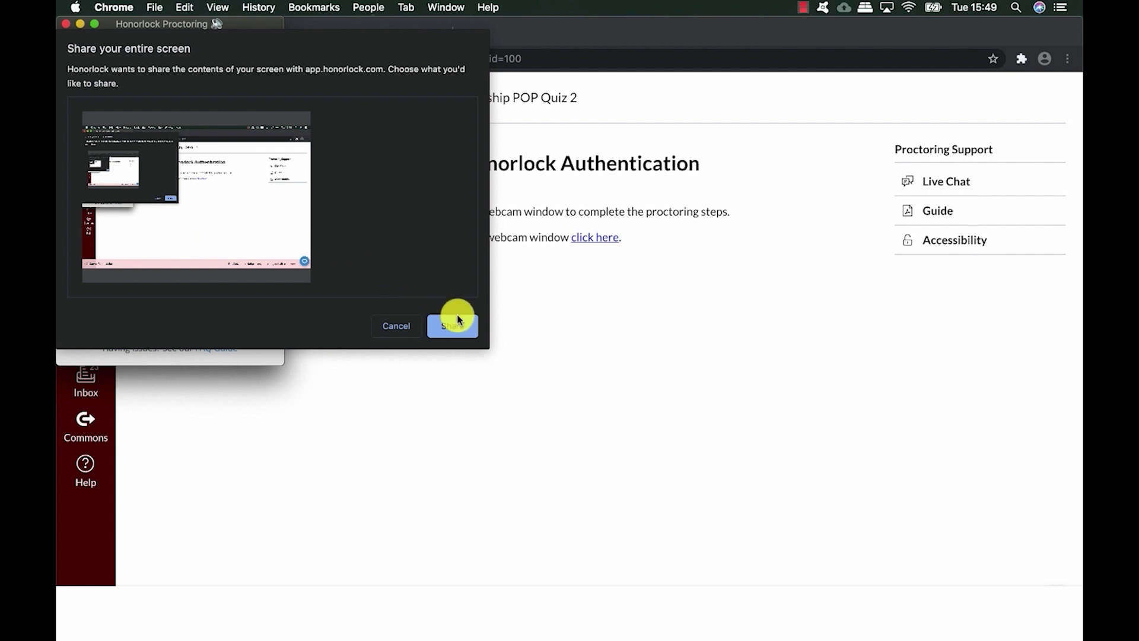
left_click(453, 327)
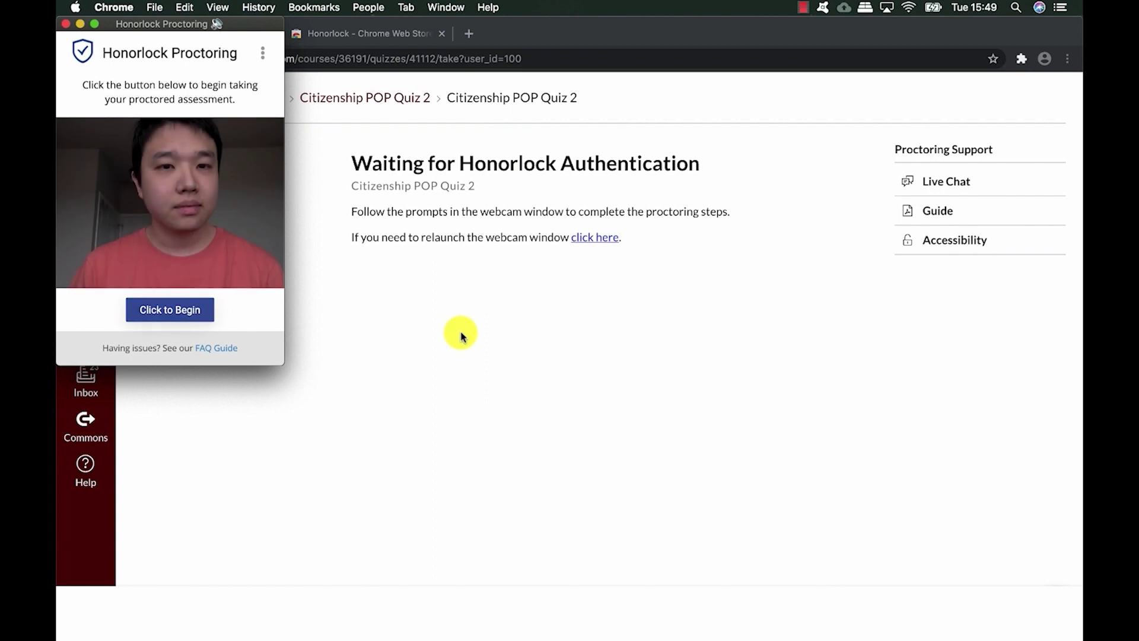
left_click(176, 319)
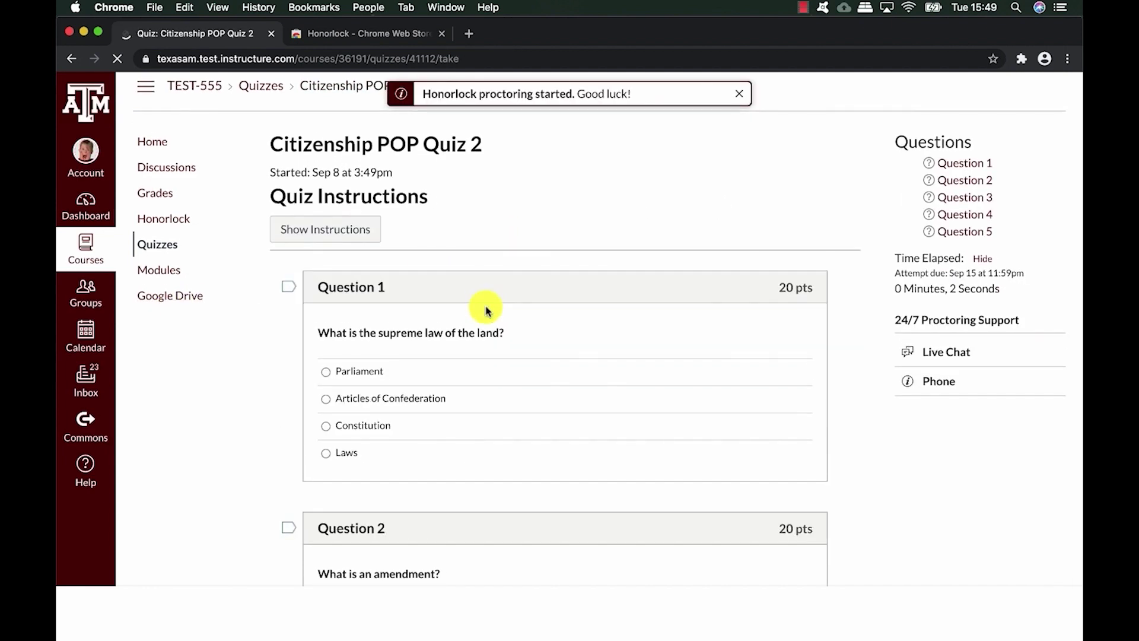
scroll(485, 307, "down", 1)
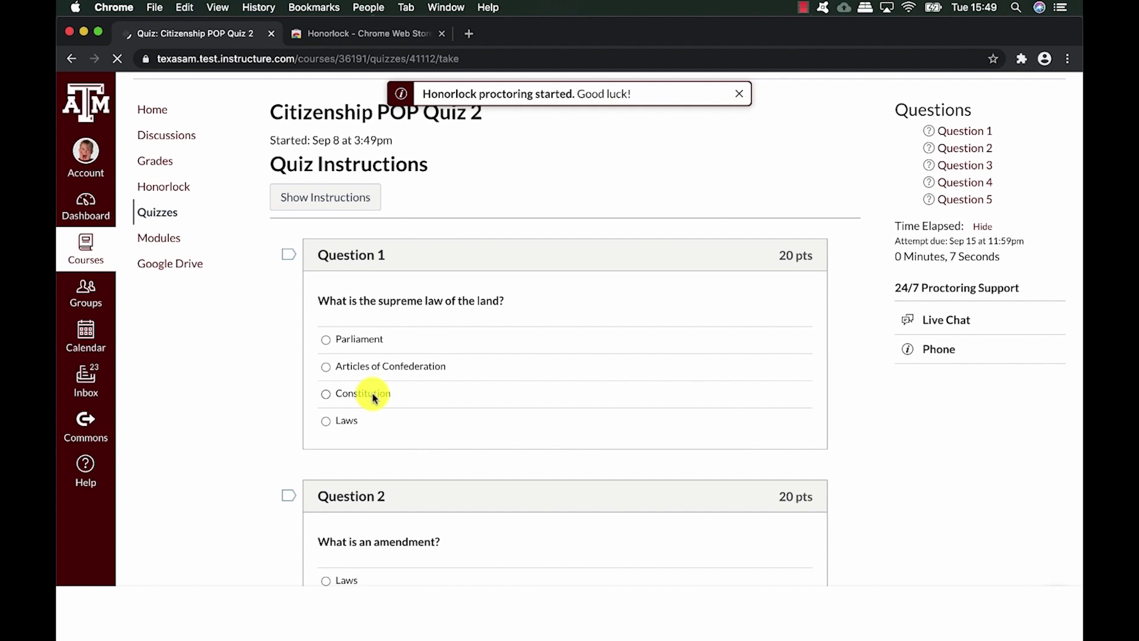
scroll(375, 396, "down", 2)
scroll(369, 394, "down", 2)
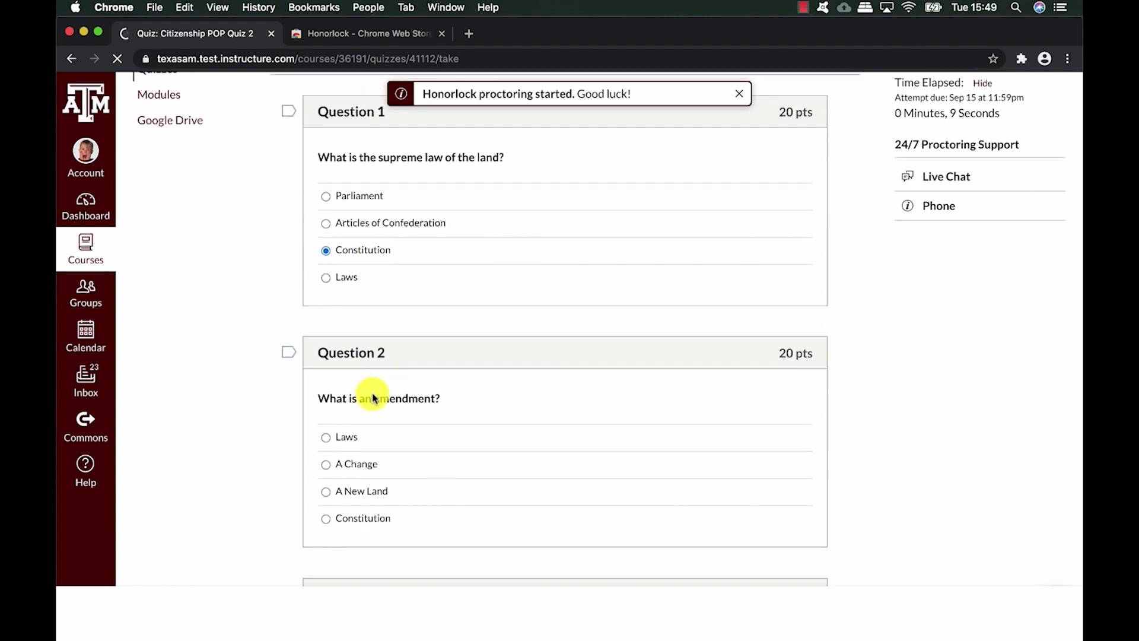
scroll(360, 450, "down", 1)
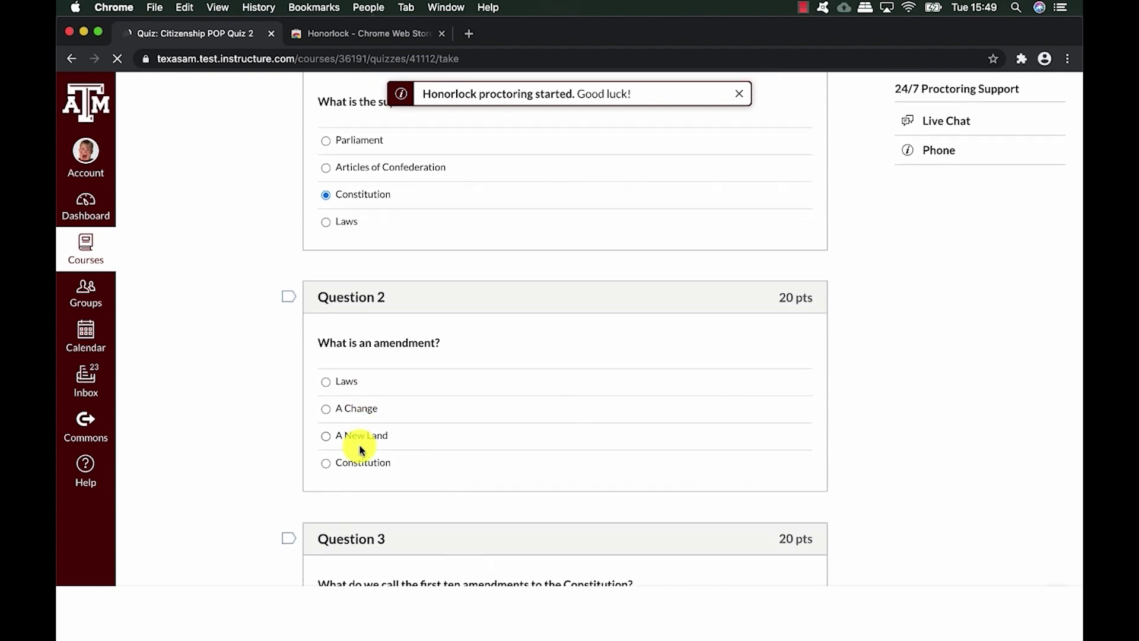
Answer Question 2 with A Change and Question 5 with Austin.
left_click(354, 409)
scroll(354, 406, "down", 1)
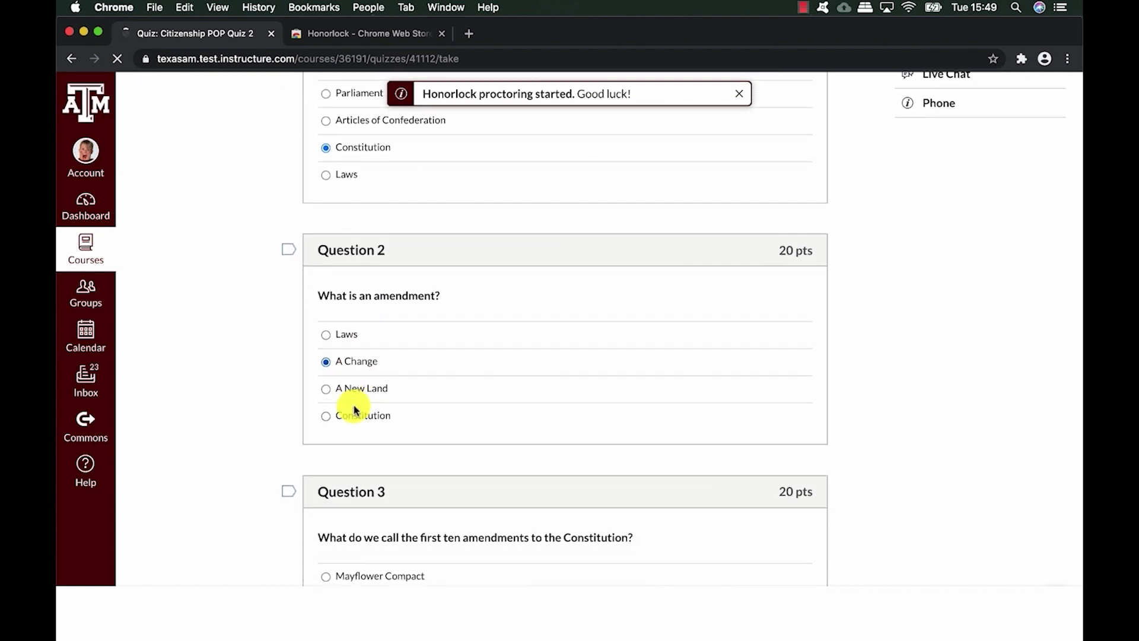
scroll(359, 402, "down", 3)
scroll(354, 402, "down", 2)
scroll(354, 401, "down", 1)
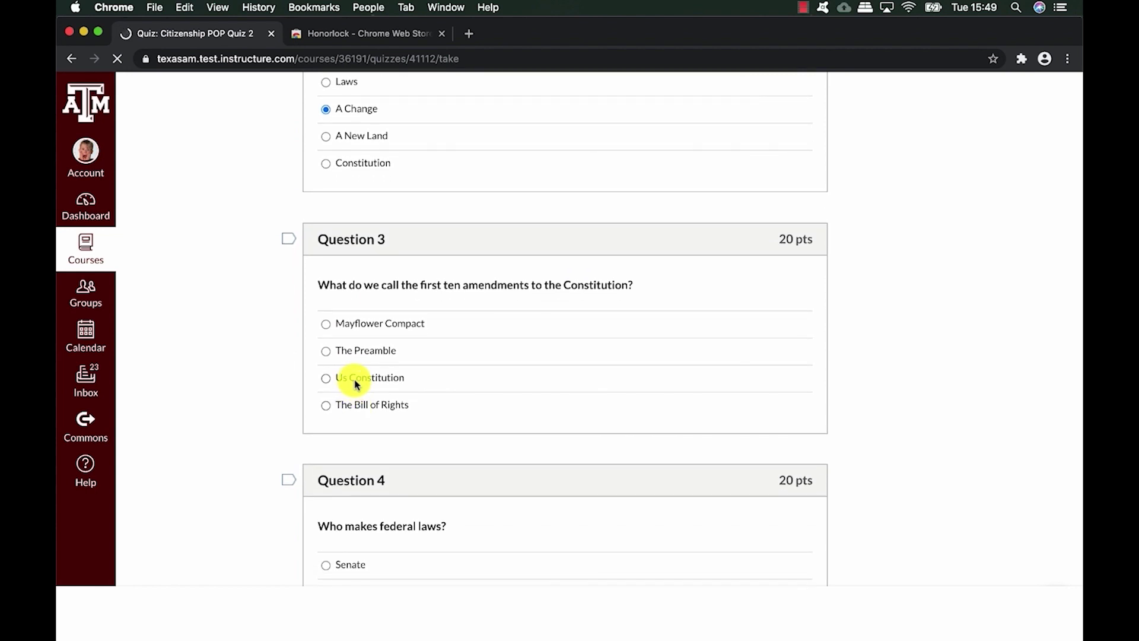
scroll(353, 384, "down", 3)
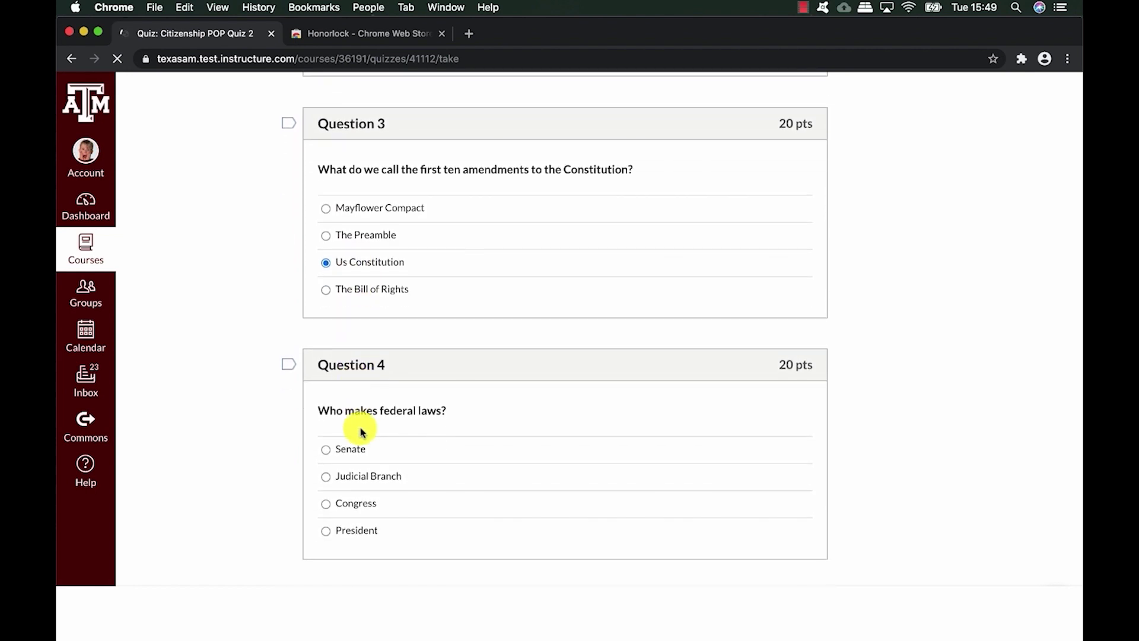
scroll(357, 449, "down", 1)
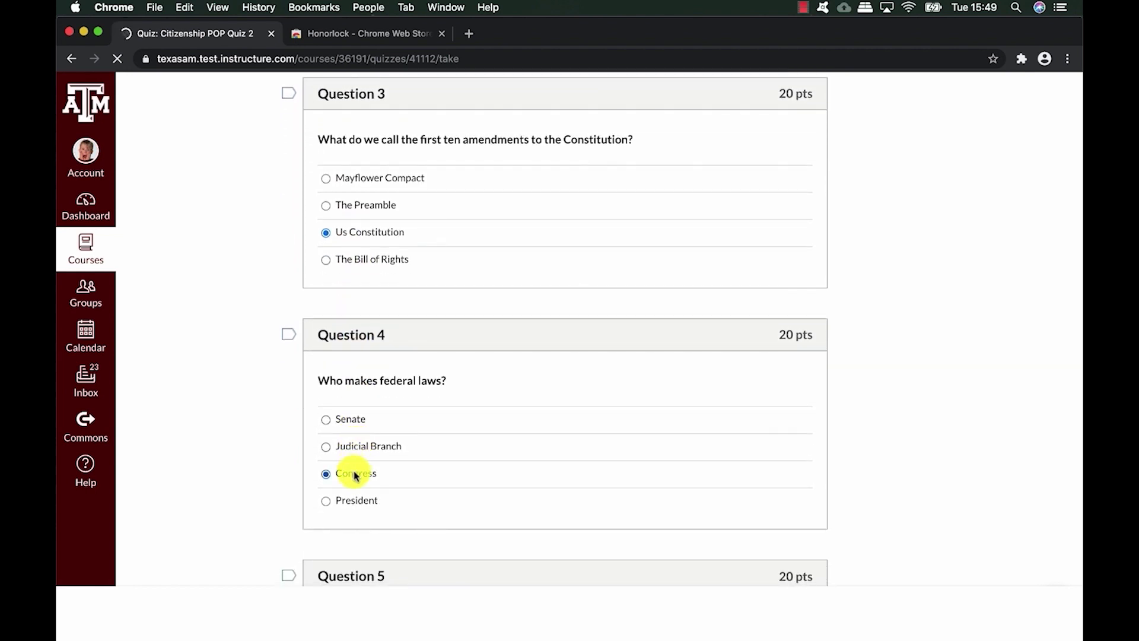
scroll(355, 476, "up", 1)
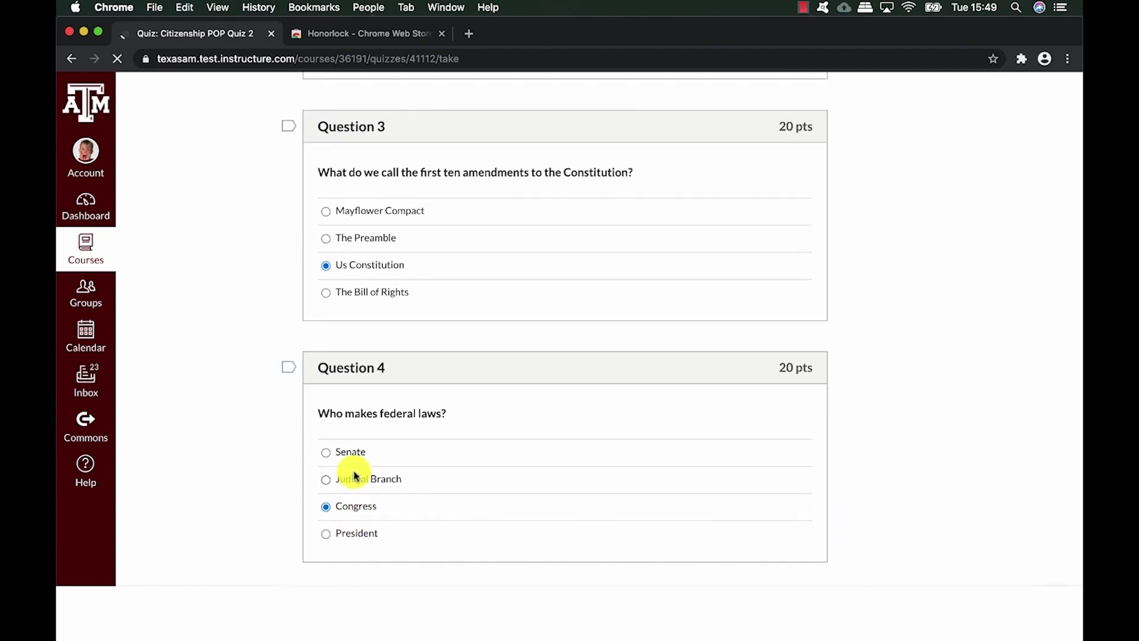
scroll(373, 300, "down", 8)
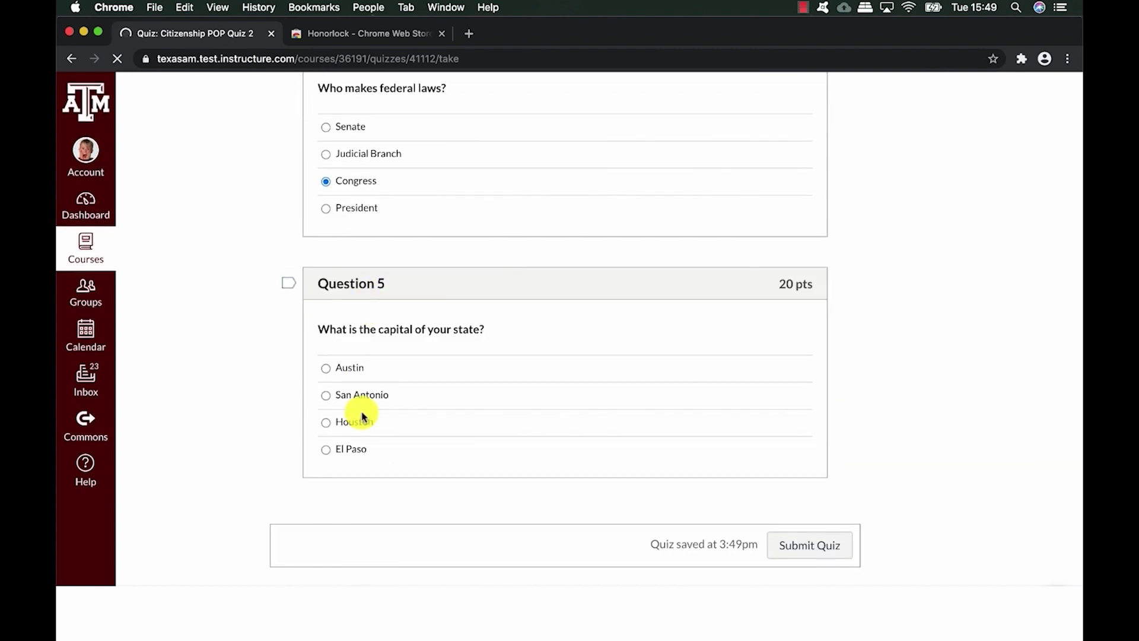
left_click(355, 369)
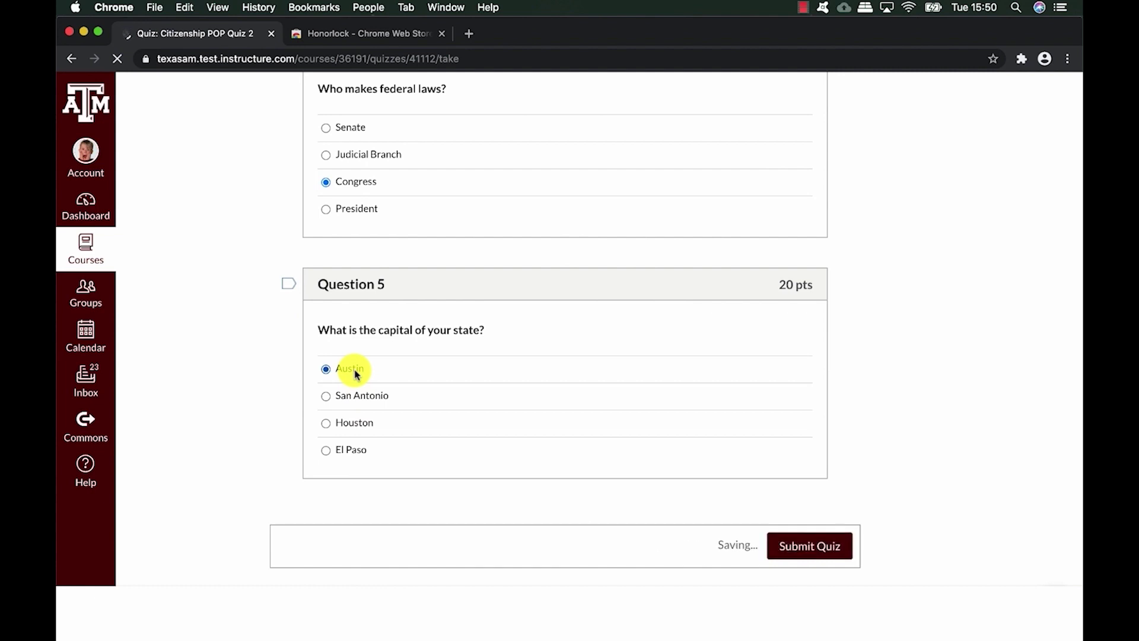